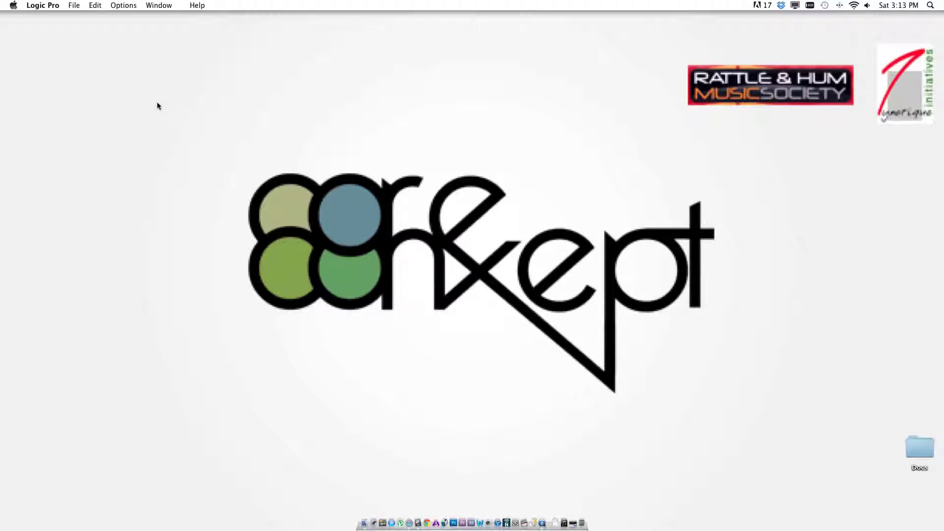
Start a new untitled project from the Empty Project template after browsing the Compose and Explore templates
click(79, 6)
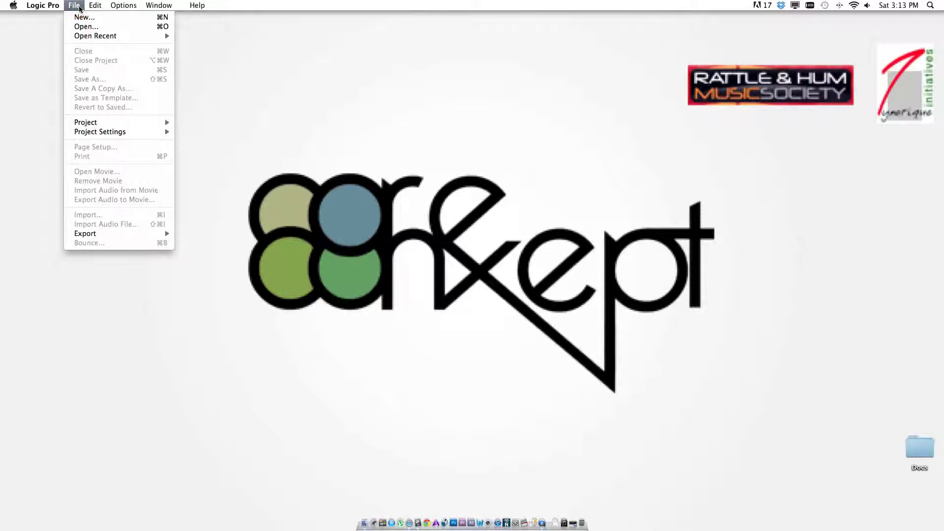
click(82, 19)
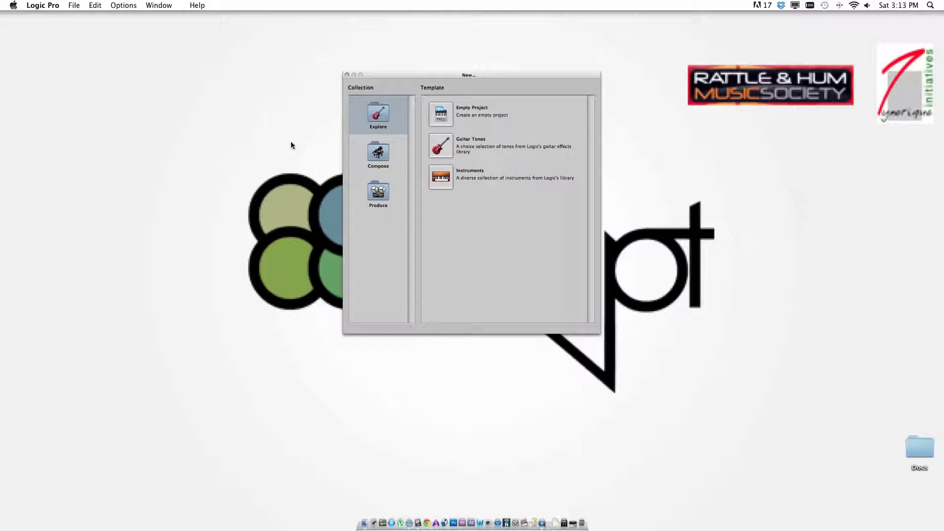
click(371, 155)
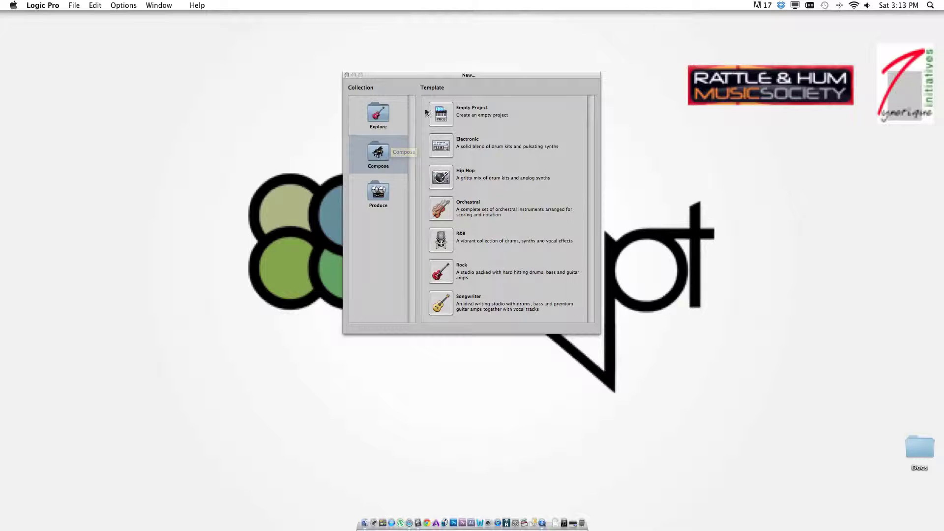
click(377, 114)
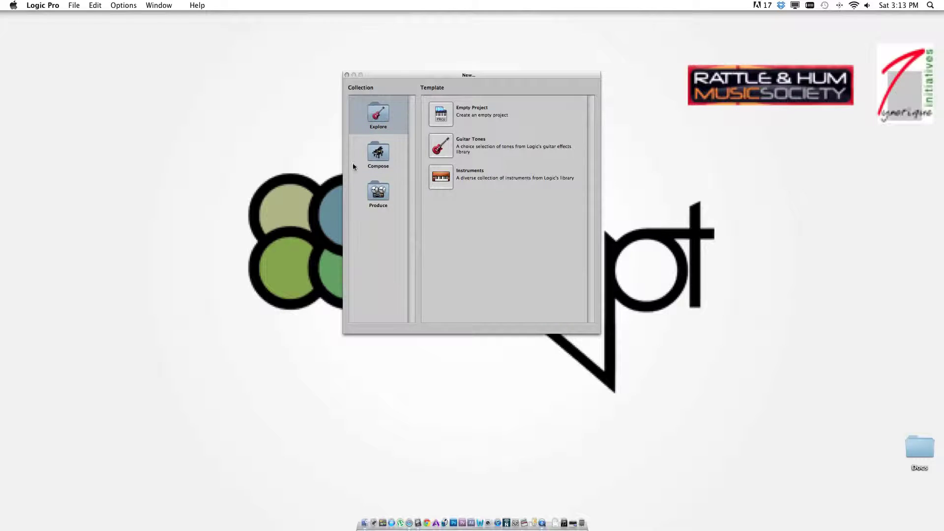
click(438, 121)
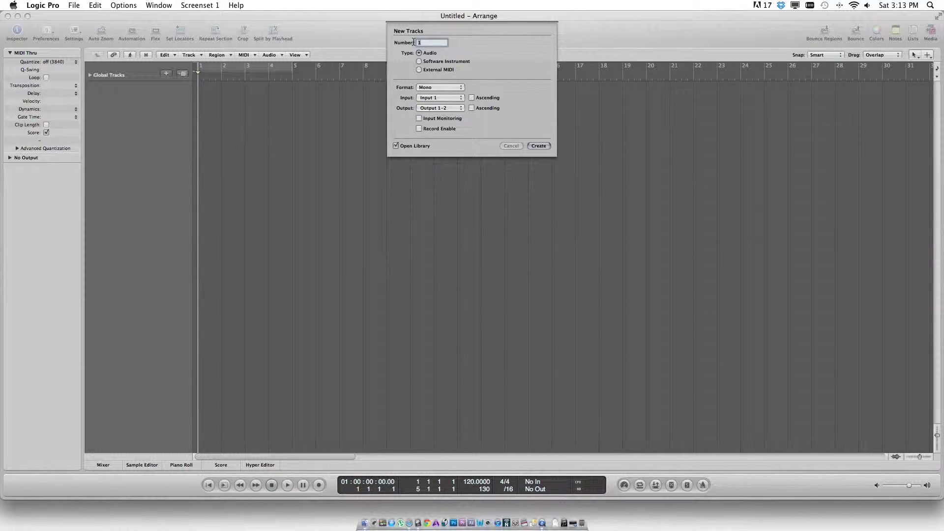
Create one mono audio track, Audio 1, in the empty project
text(123)
key(BackSpace)
key(BackSpace)
key(BackSpace)
text(1)
click(436, 87)
click(433, 88)
click(538, 146)
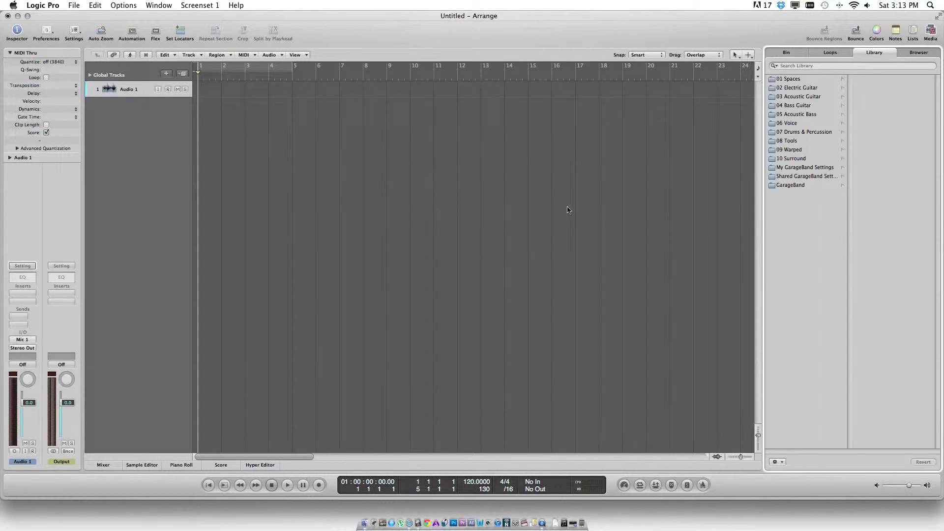
click(43, 5)
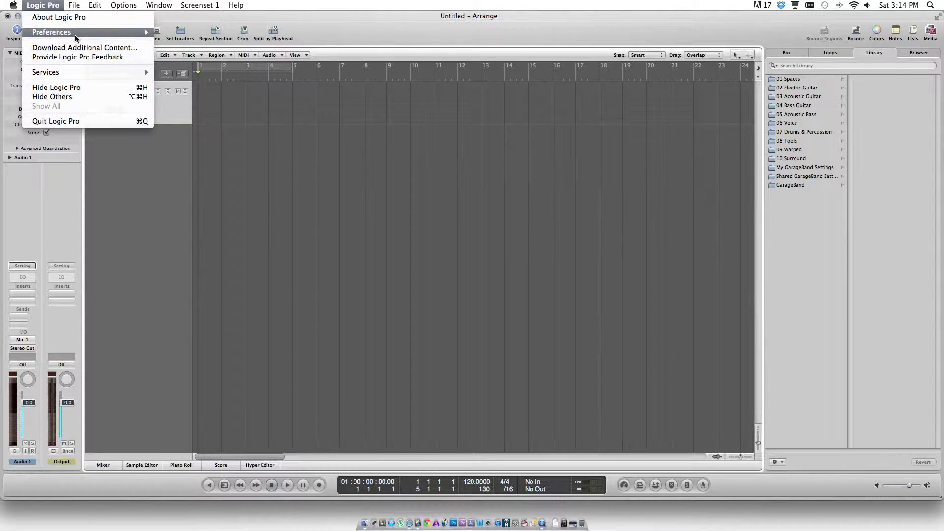
mouse_move(76, 37)
click(178, 42)
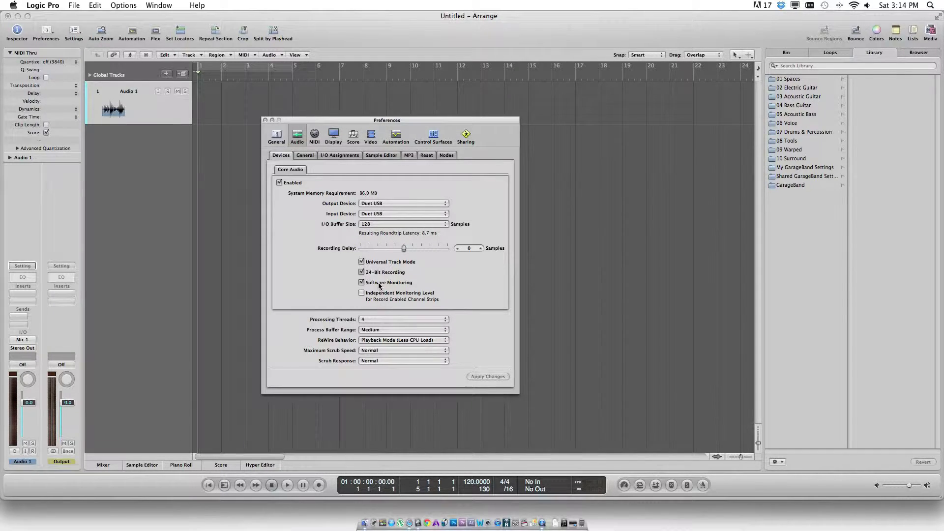
click(305, 155)
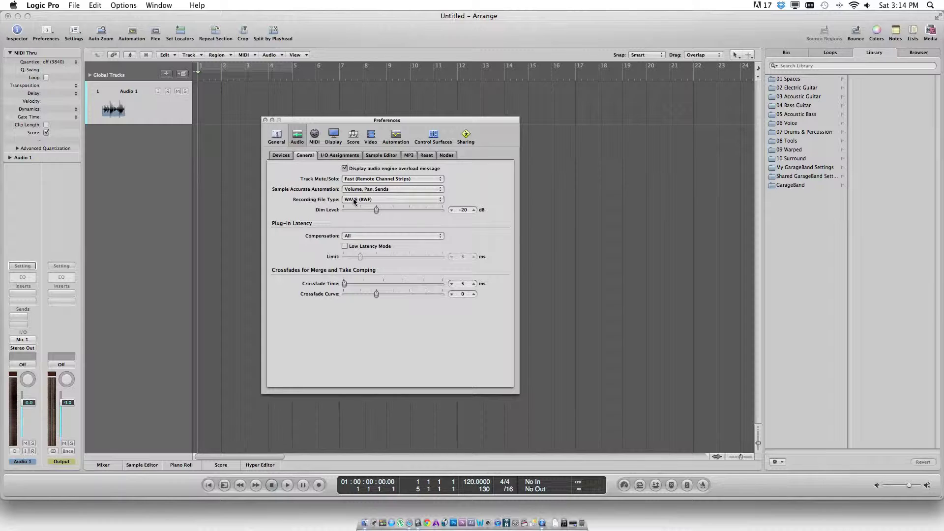
click(265, 120)
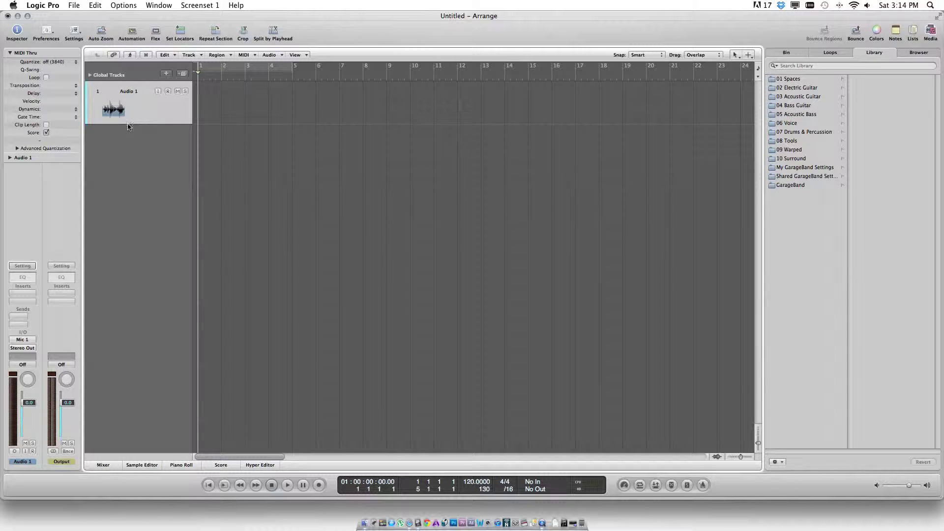
Change Audio 1's input from Input 1 (Mic 1) to Input 2 (Inst 2)
click(27, 340)
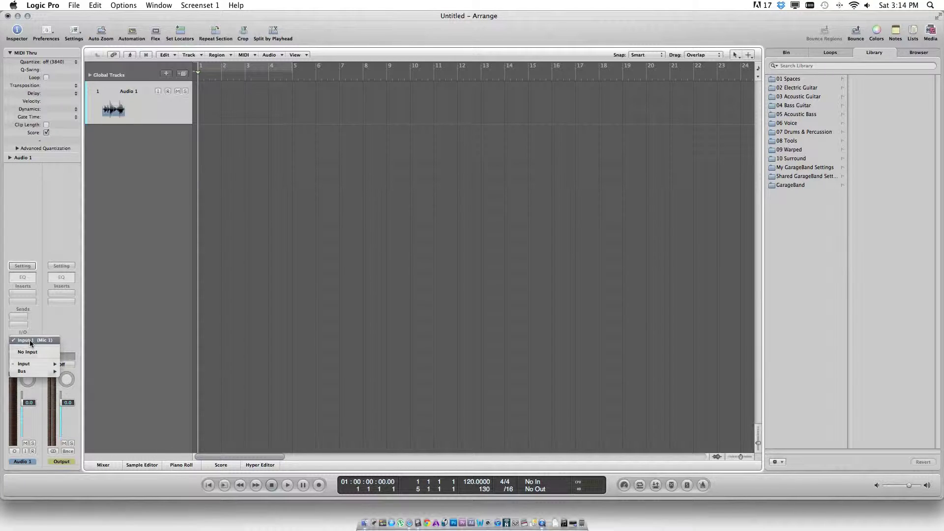
mouse_move(29, 364)
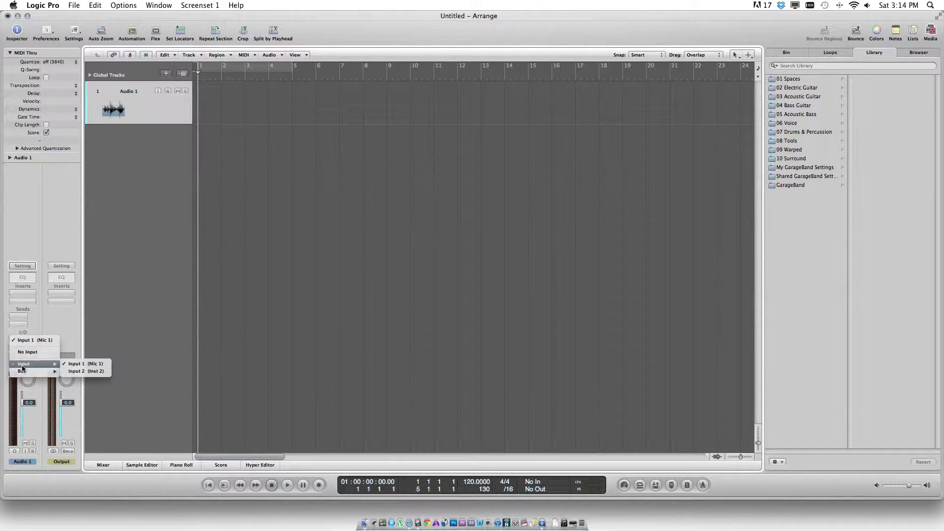
click(84, 372)
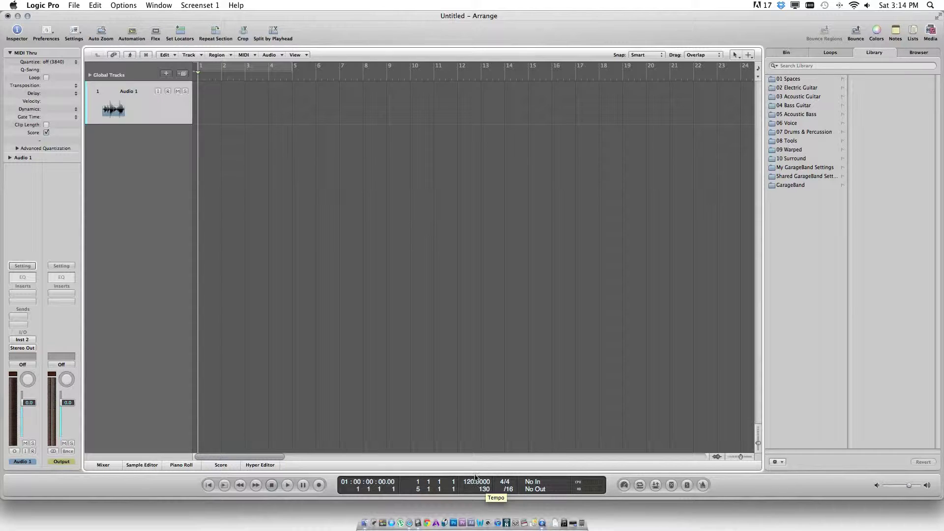
Set the project tempo in the Transport to 94 BPM
double_click(476, 482)
text(9)
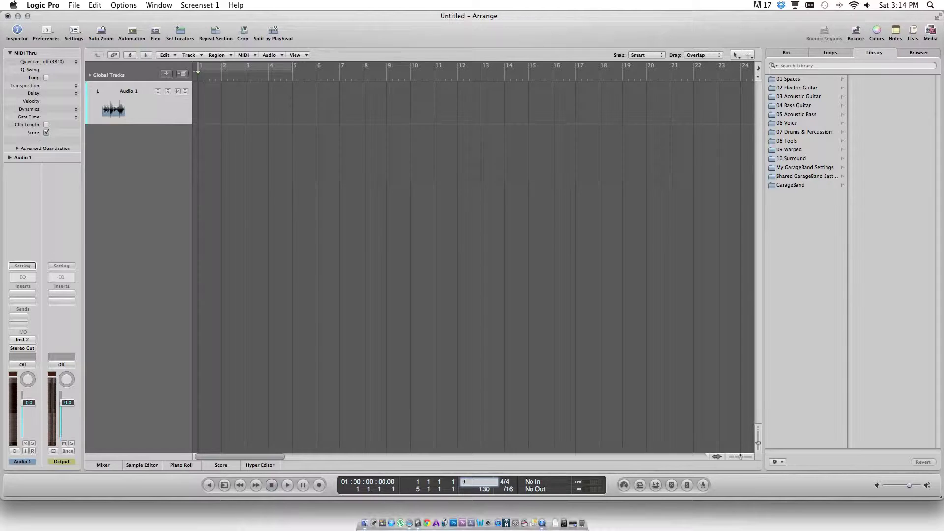
text(4)
key(Return)
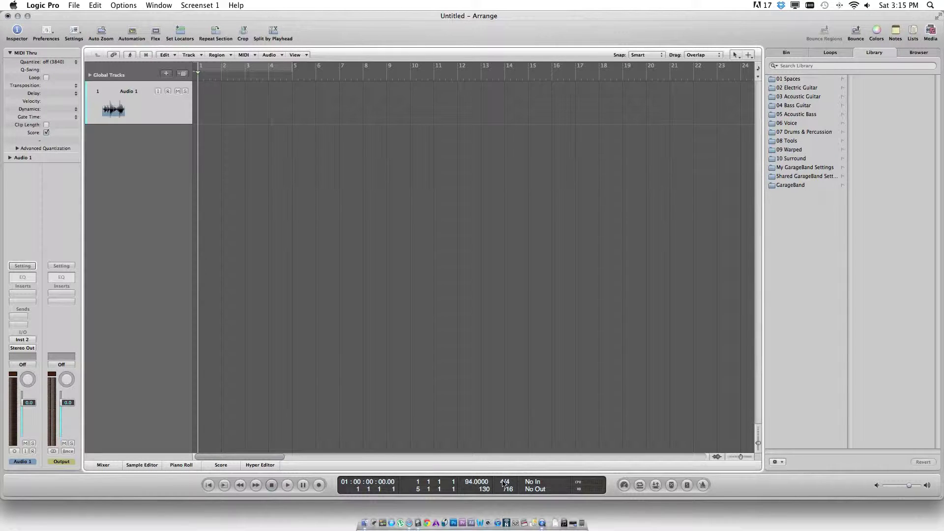
Rename track 1 from Audio 1 to Guitar
double_click(128, 92)
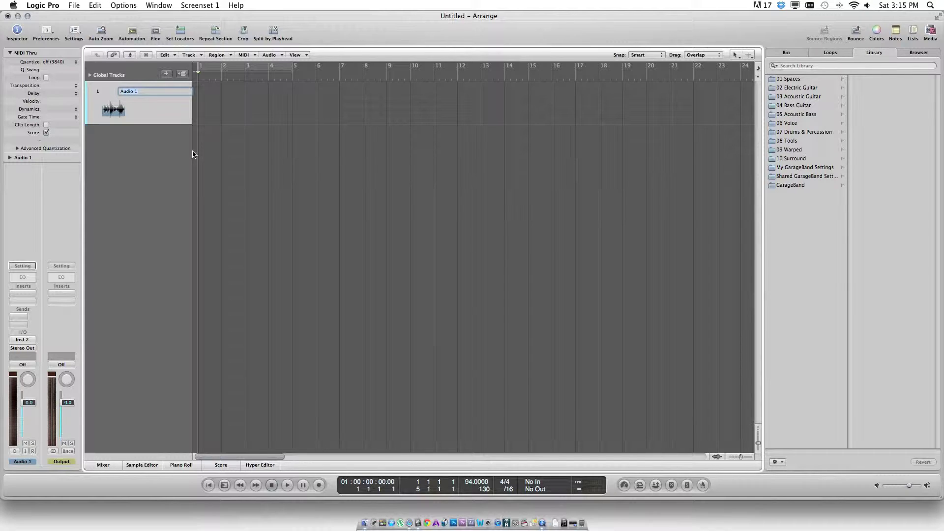
text(Guitar)
key(Return)
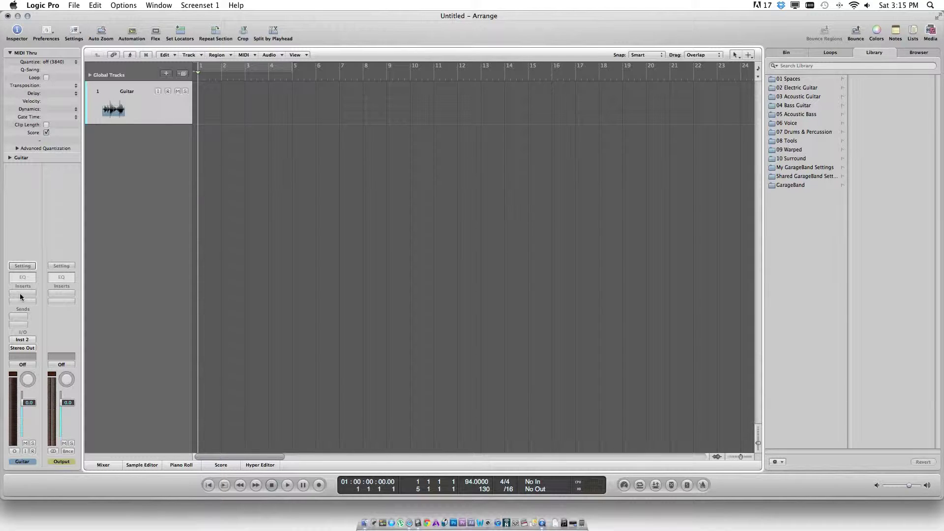
Insert the Audio Units > Line 6 > POD Farm 2 plug-in on the Guitar track, dismissing the license message
click(20, 293)
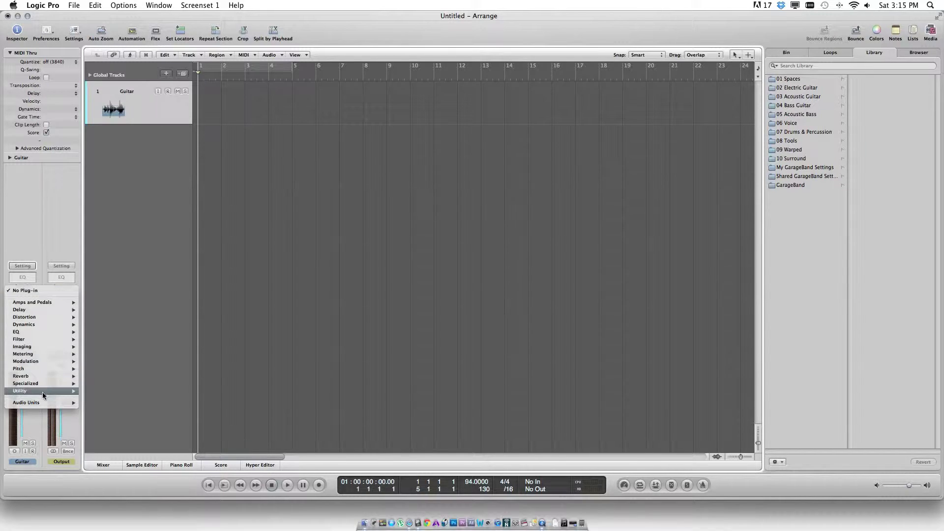
mouse_move(37, 402)
mouse_move(123, 425)
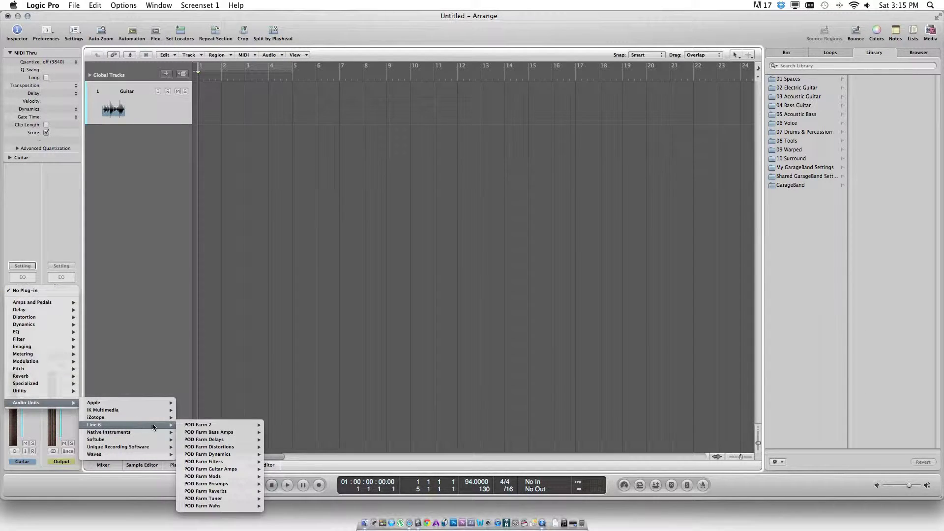
mouse_move(232, 431)
click(279, 432)
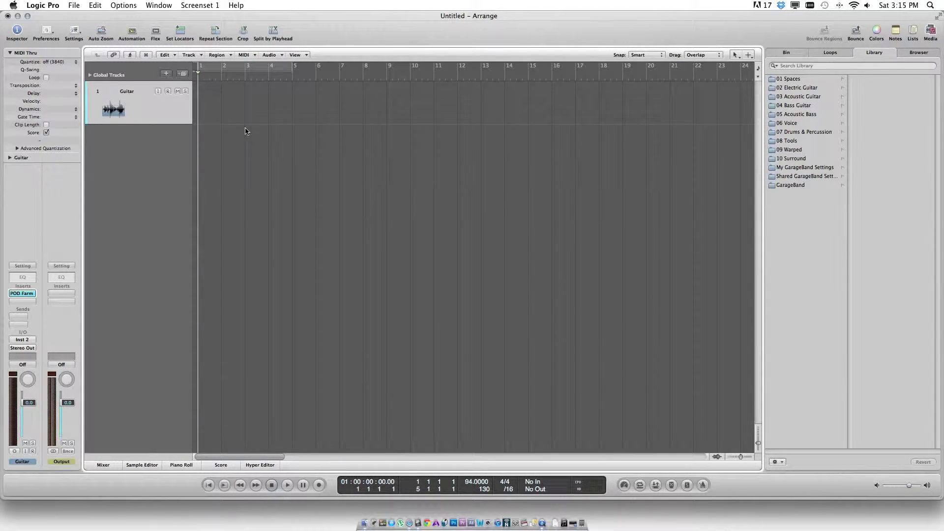
click(253, 189)
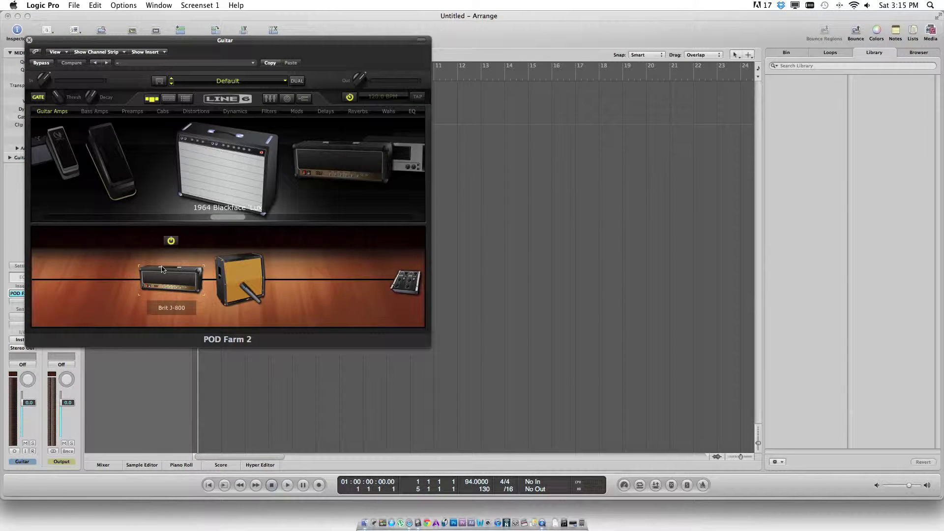
Load the 1964 Blackface 'Lux amp with DRIVE lowered to about 5 and VOLUME at 10
click(229, 157)
click(202, 278)
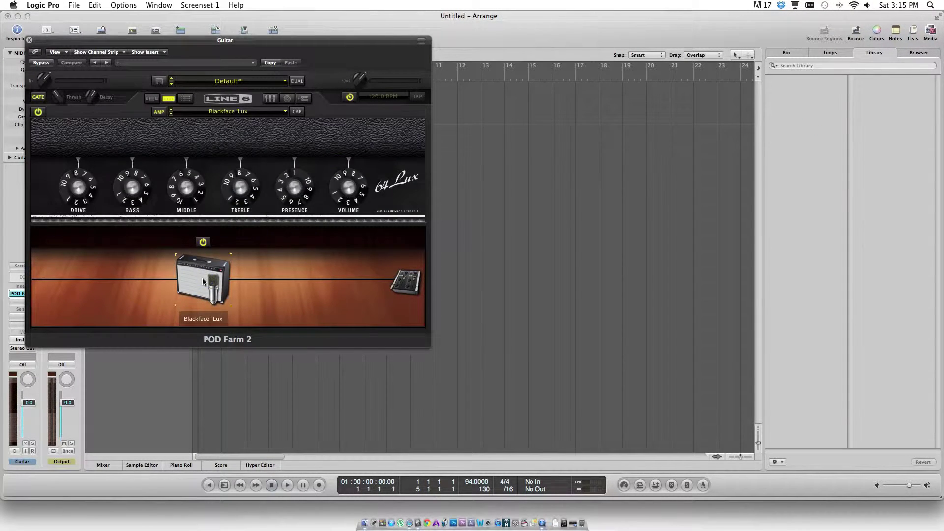
drag(92, 189, 92, 199)
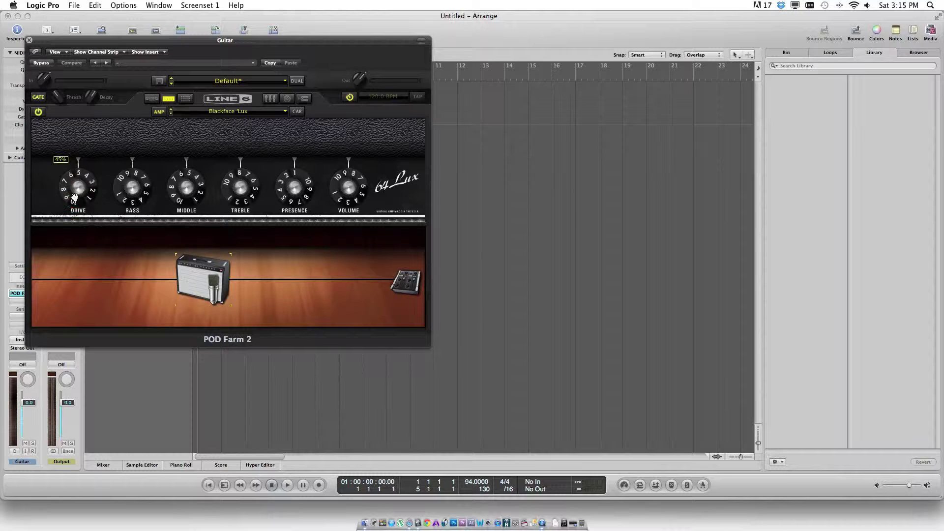
drag(338, 189, 338, 182)
click(29, 41)
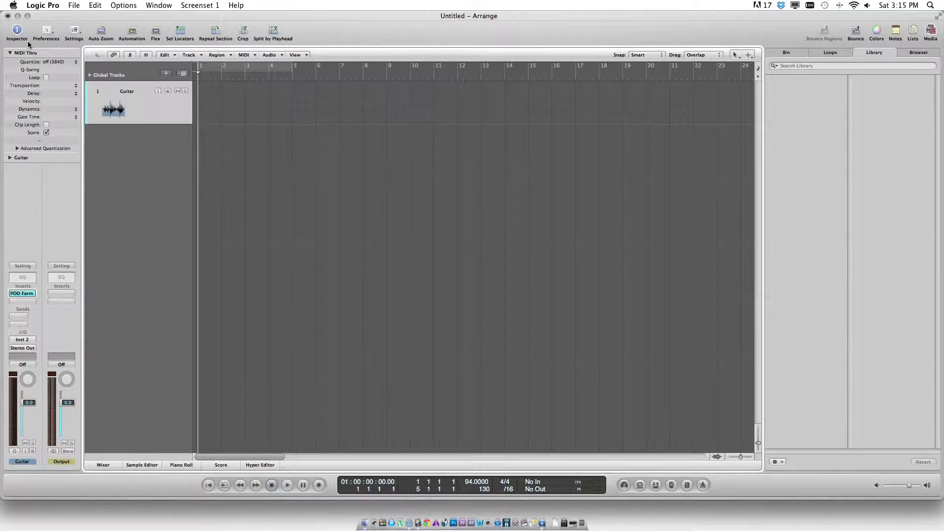
Save the project as 'Assignment Coursera Lesson 2' in the Logic folder
click(157, 92)
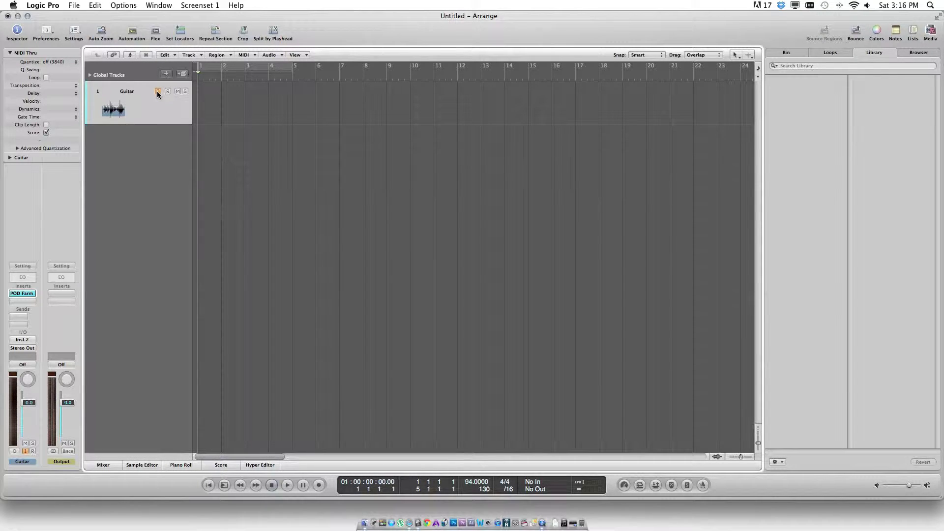
click(157, 91)
key(super+s)
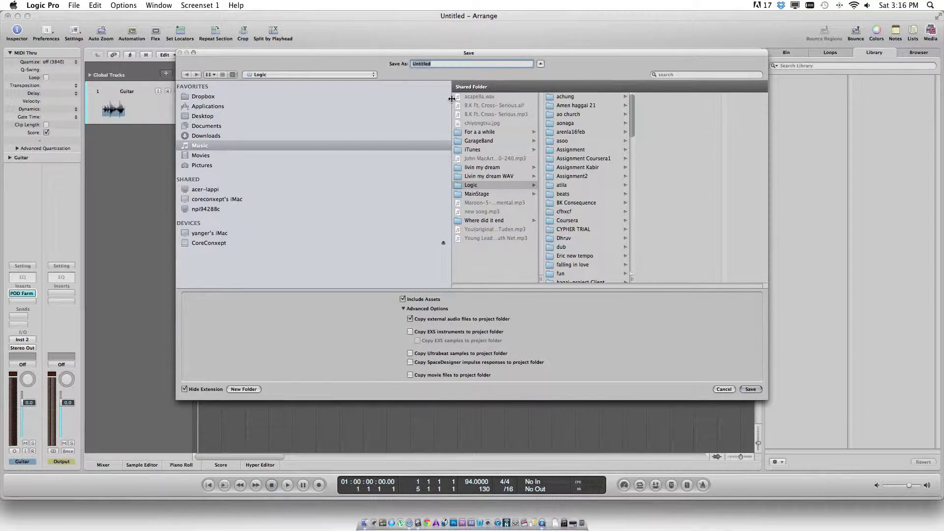
double_click(459, 63)
text(Assignment Coursera Lesson 2)
click(751, 389)
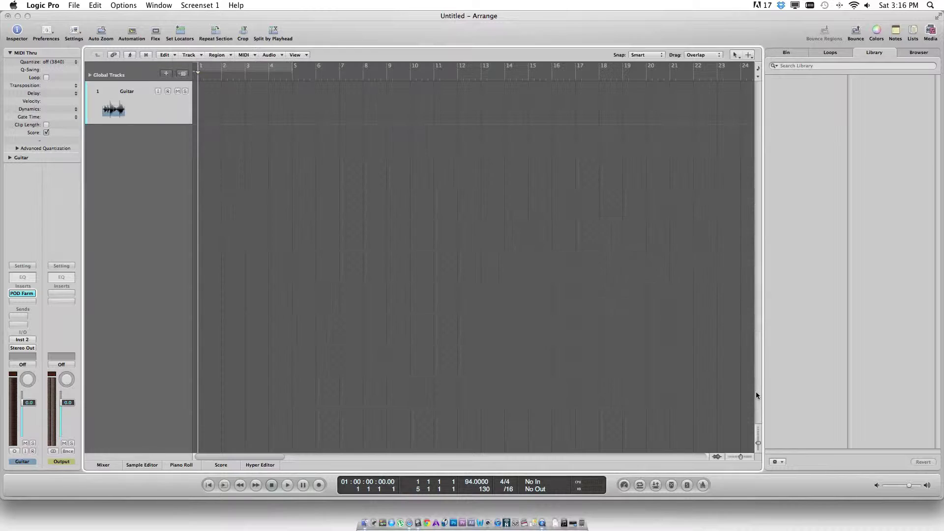
With input monitoring on, record a guitar take producing region Guitar#01 across bars 1–17
click(158, 91)
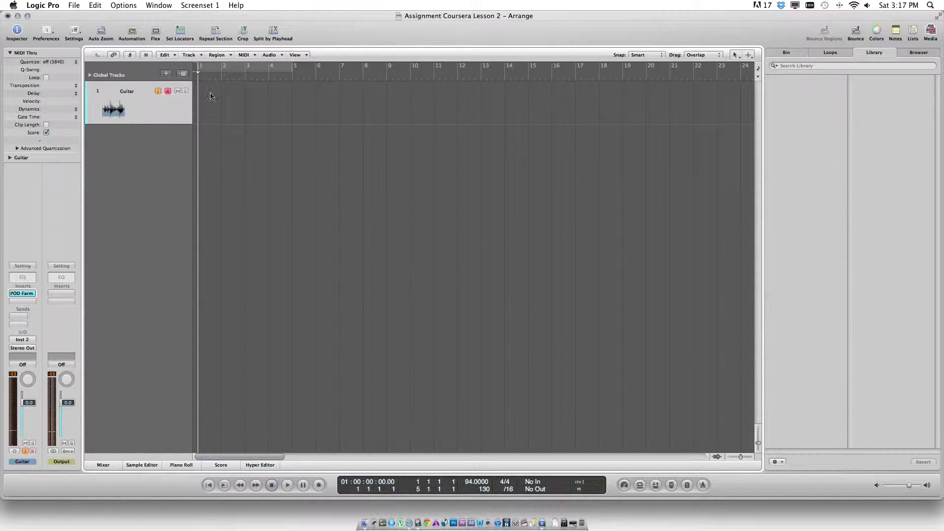
key(r)
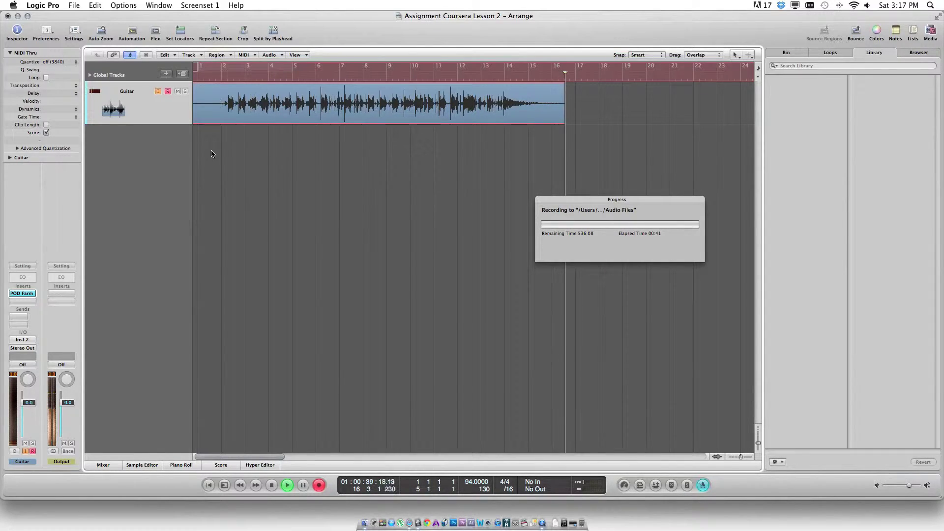
key(space)
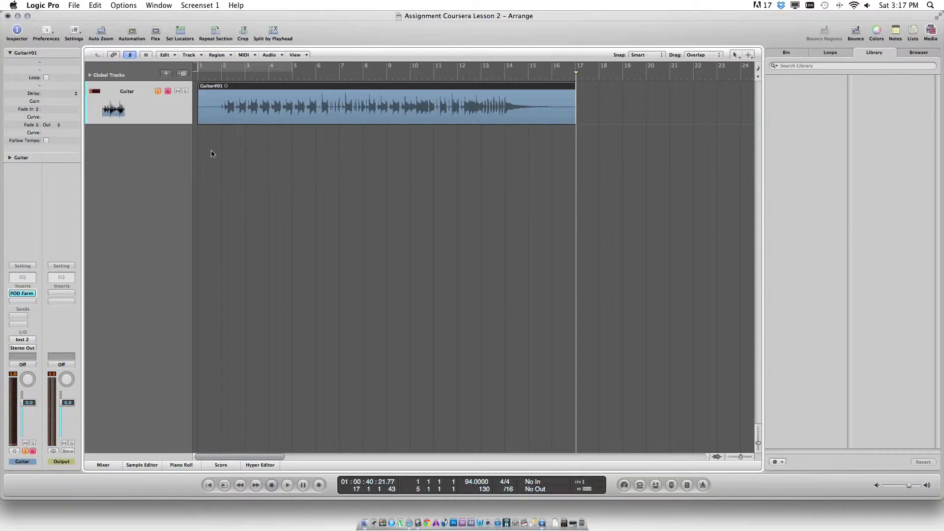